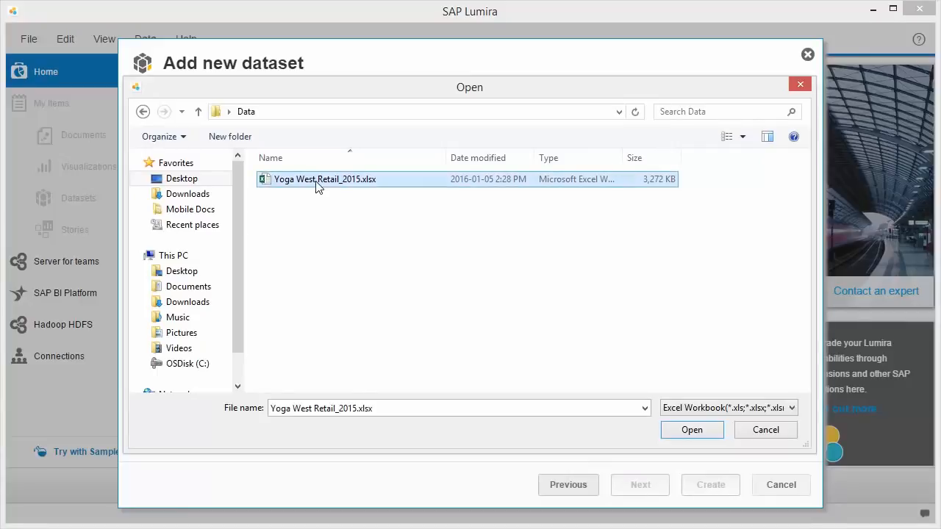
Step: Create a dataset from the DataSet sheet of Yoga West Retail_2015.xlsx and save the document locally as YogaWest
left_click(691, 430)
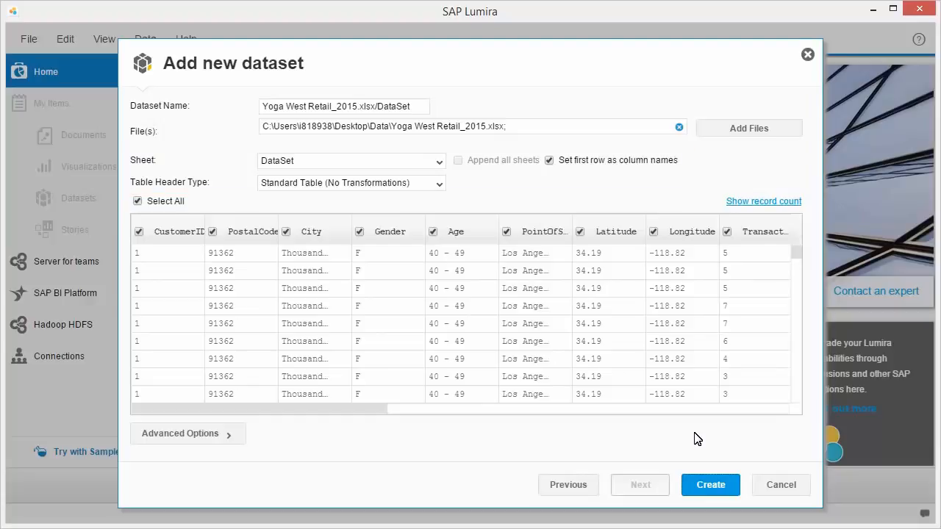
left_click(712, 486)
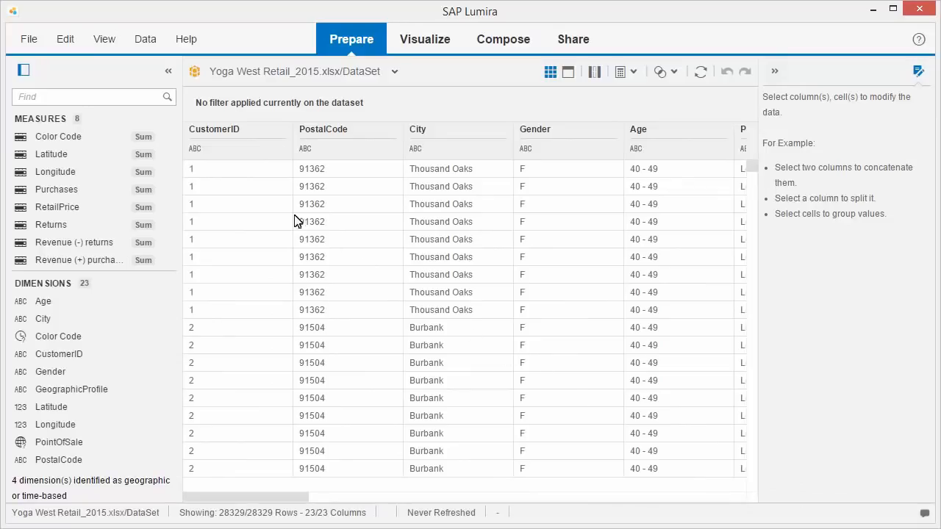
left_click(28, 41)
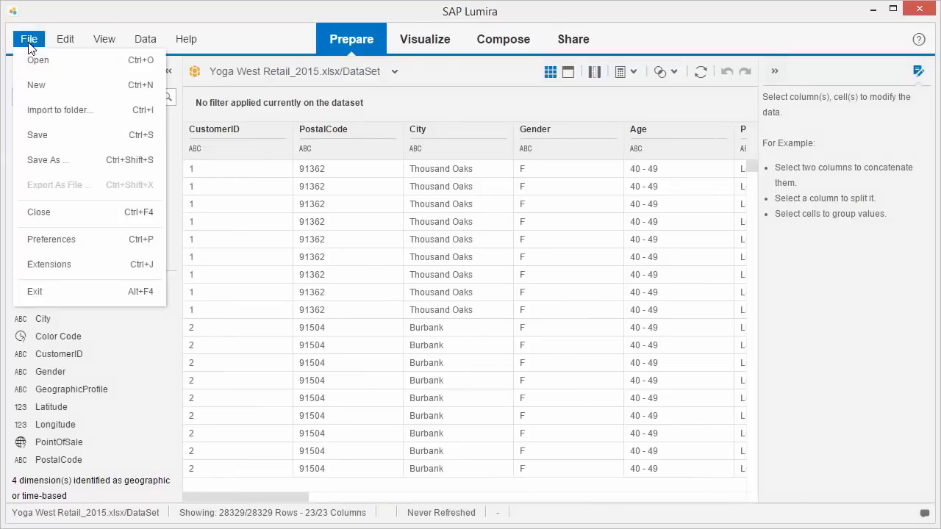
left_click(41, 137)
left_click(310, 137)
type("YogaWest")
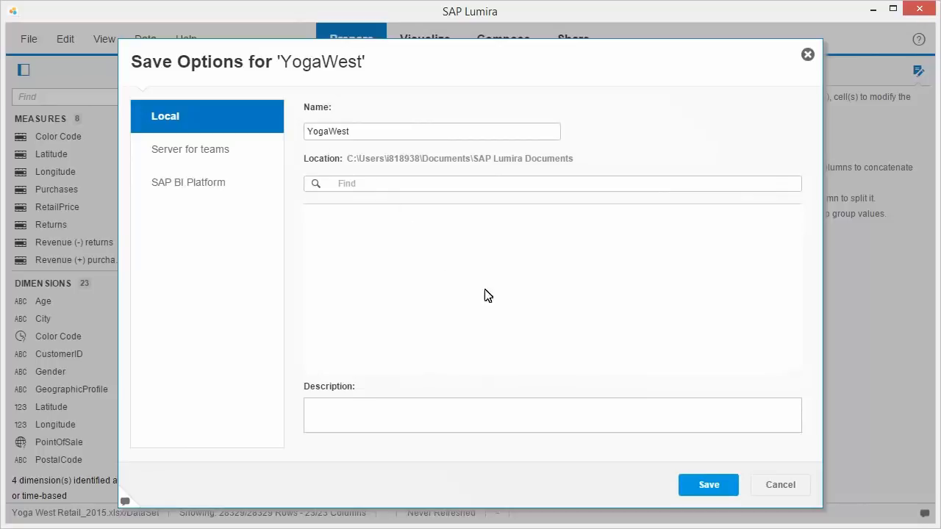
left_click(711, 489)
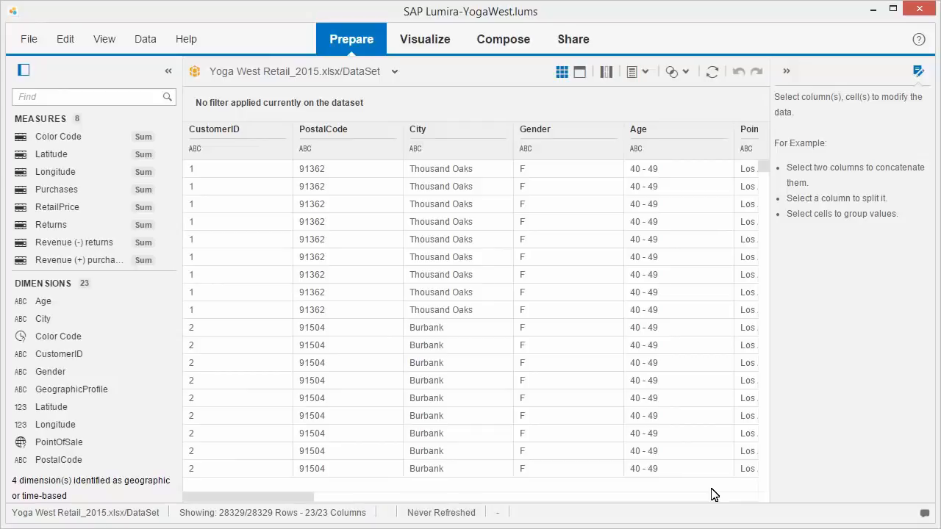
Step: Review the dataset's data source settings and close them without making changes
left_click(146, 43)
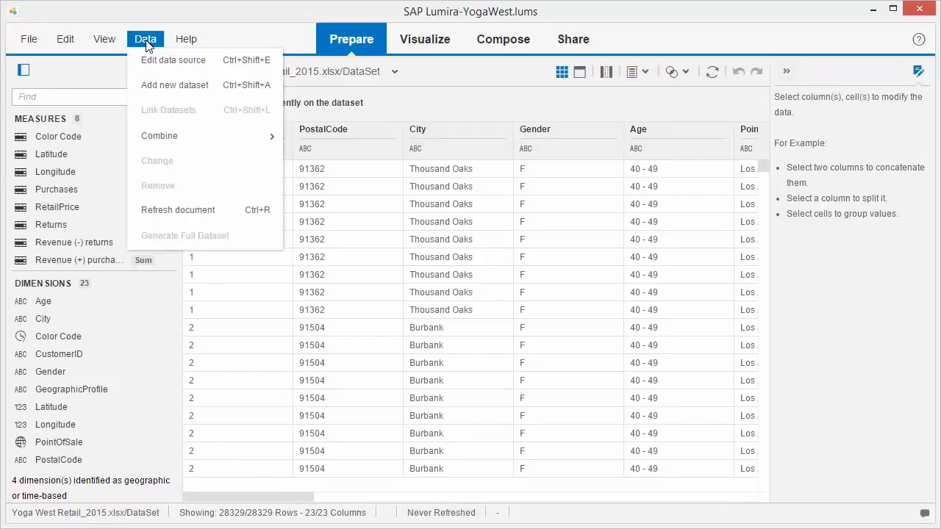
left_click(174, 66)
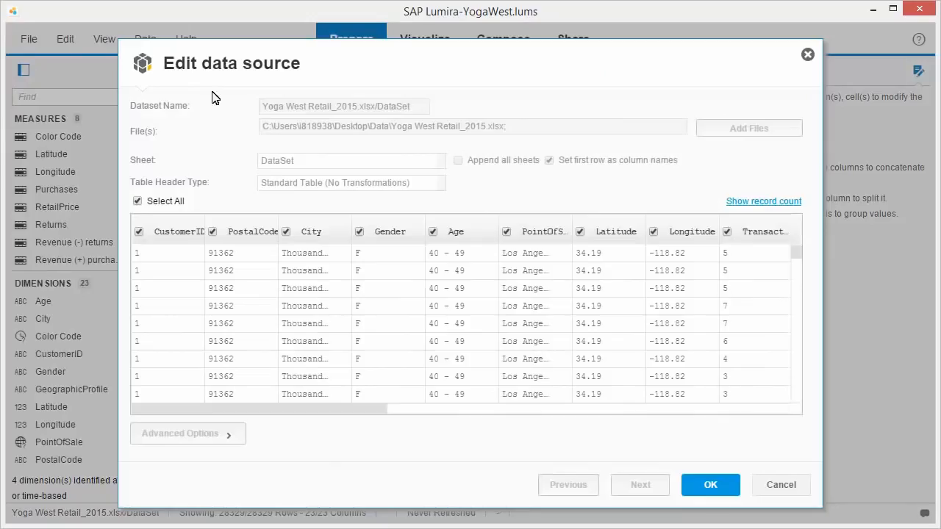
left_click(781, 485)
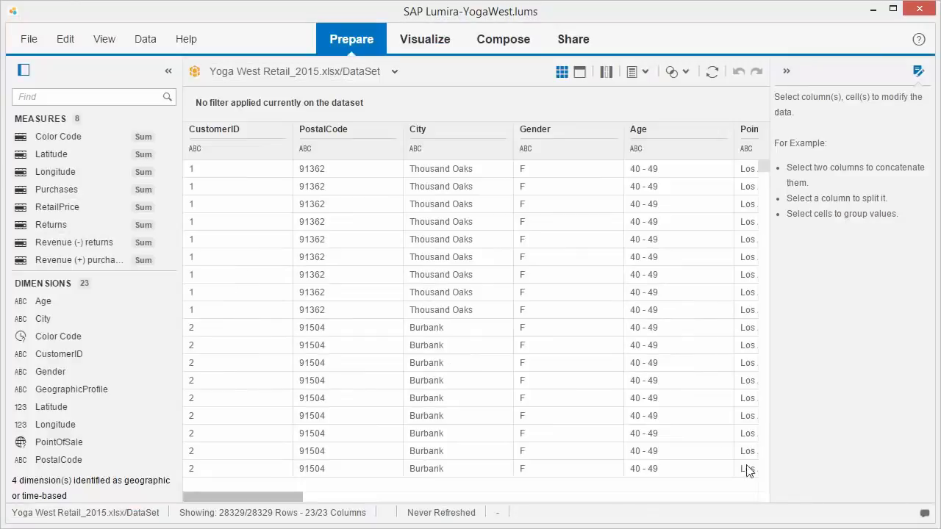
Step: Convert the TransactionDateTime text column to date/time
left_click(243, 154)
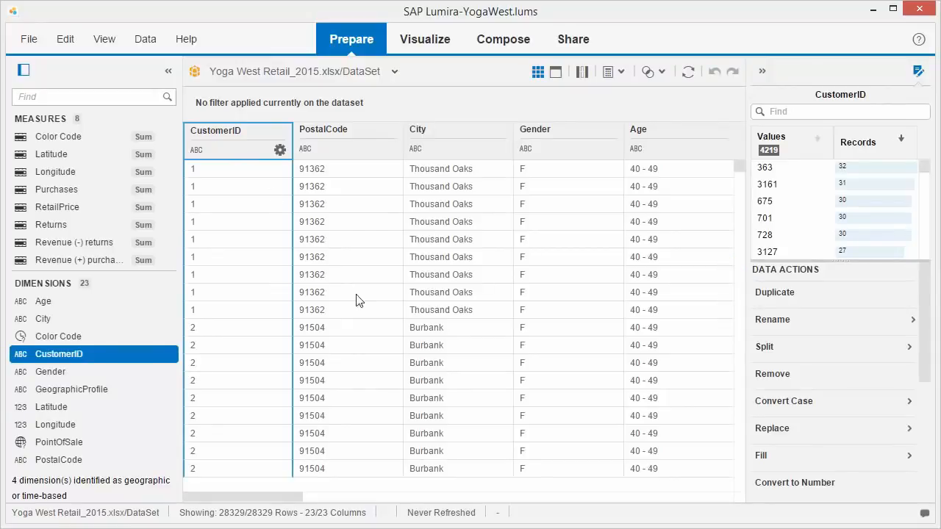
left_click(518, 498)
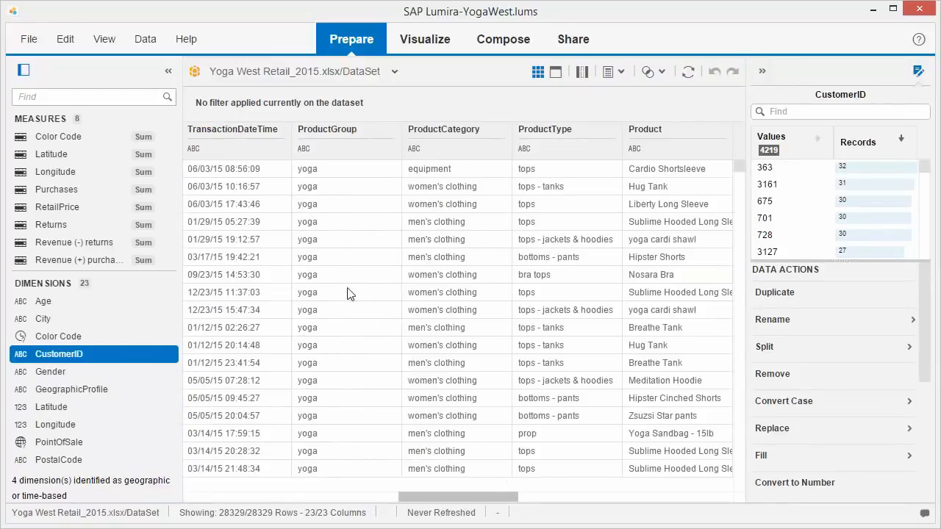
left_click(236, 152)
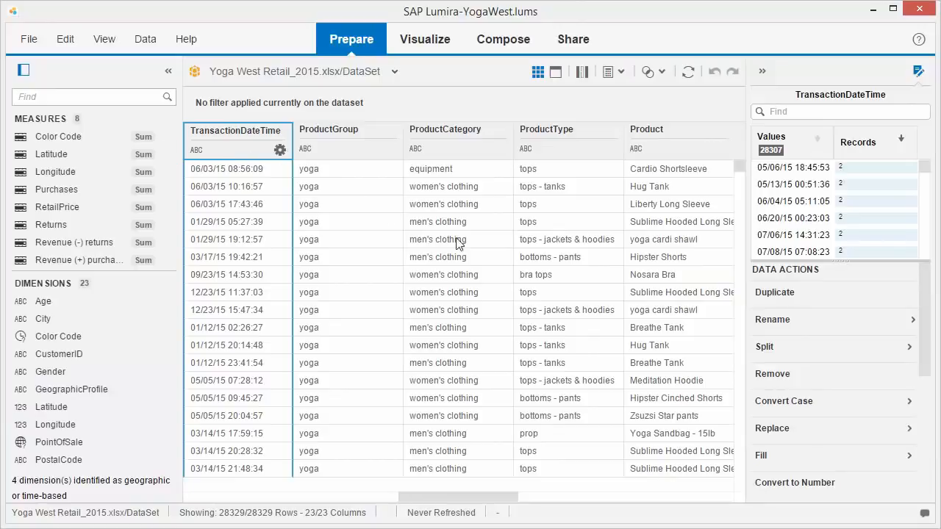
scroll(925, 434, "down", 3)
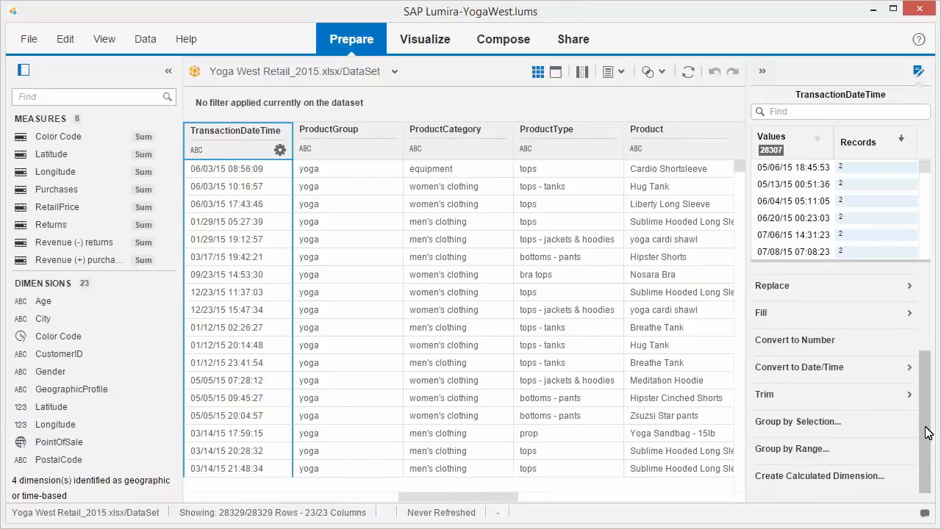
left_click(907, 368)
left_click(896, 457)
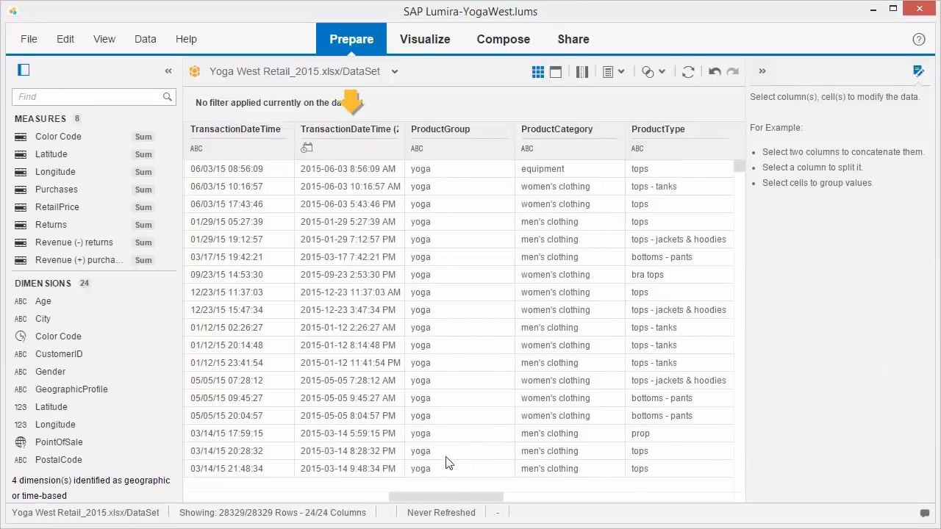
Step: Create a time hierarchy from the converted TransactionDateTime (2) dimension
scroll(178, 462, "down", 5)
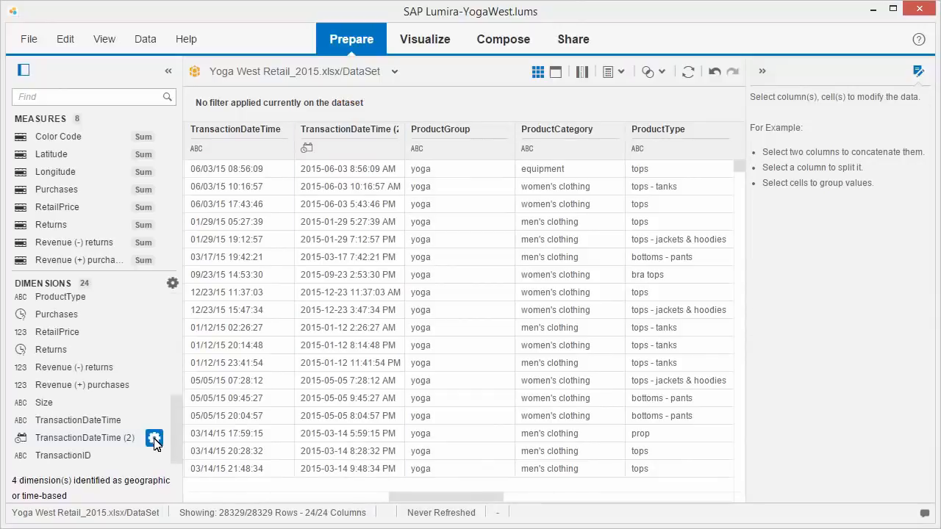
left_click(154, 438)
left_click(226, 333)
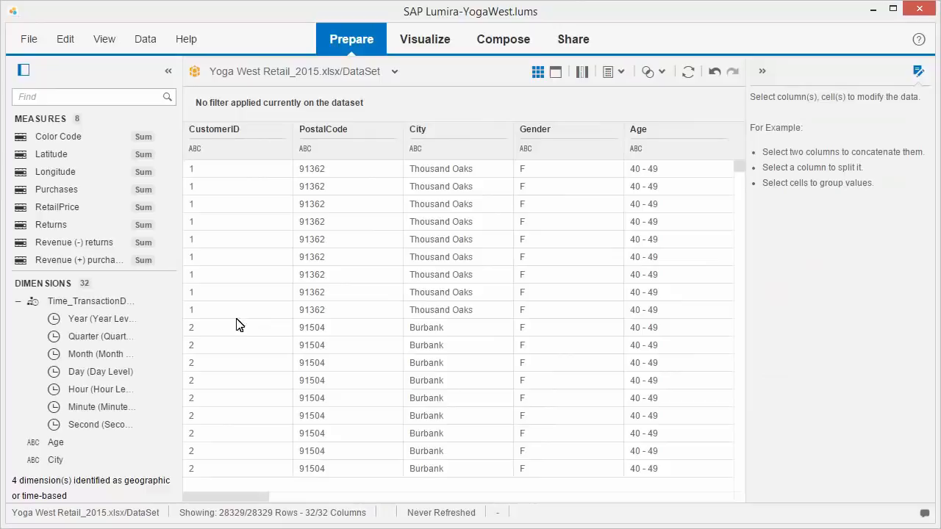
Step: Switch the dataset to the facet view and replace the value "cell" with "Mobile" in the PointOfSale column
left_click(556, 73)
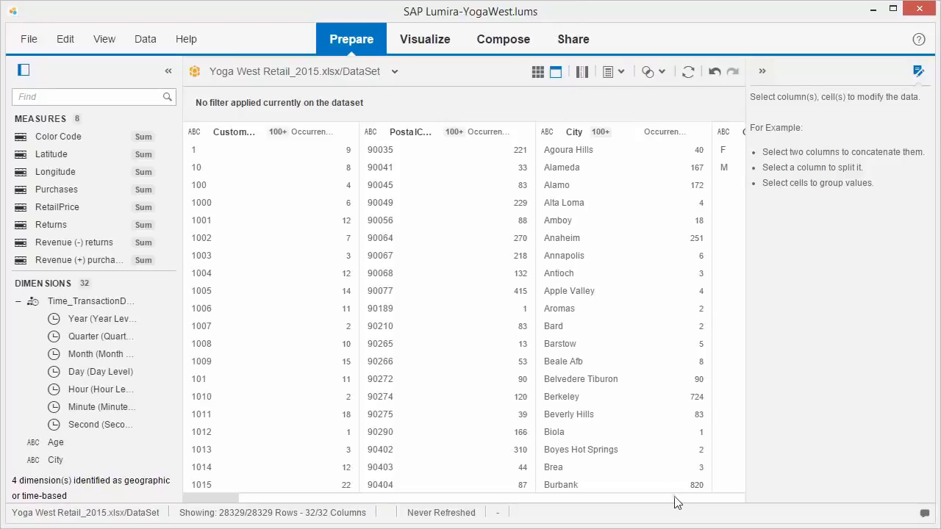
scroll(677, 502, "right", 5)
left_click(287, 434)
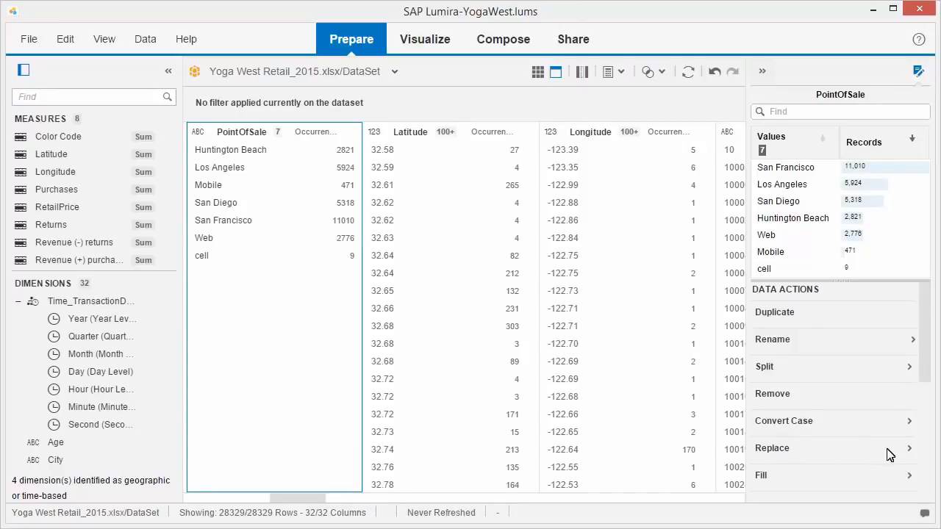
left_click(910, 448)
left_click(769, 410)
type("cell")
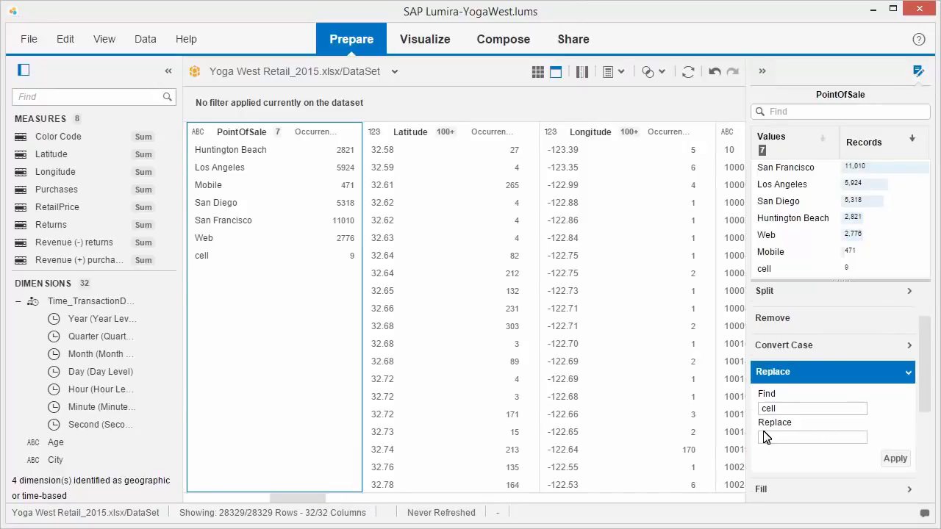
left_click(764, 438)
type("Mobile")
left_click(895, 458)
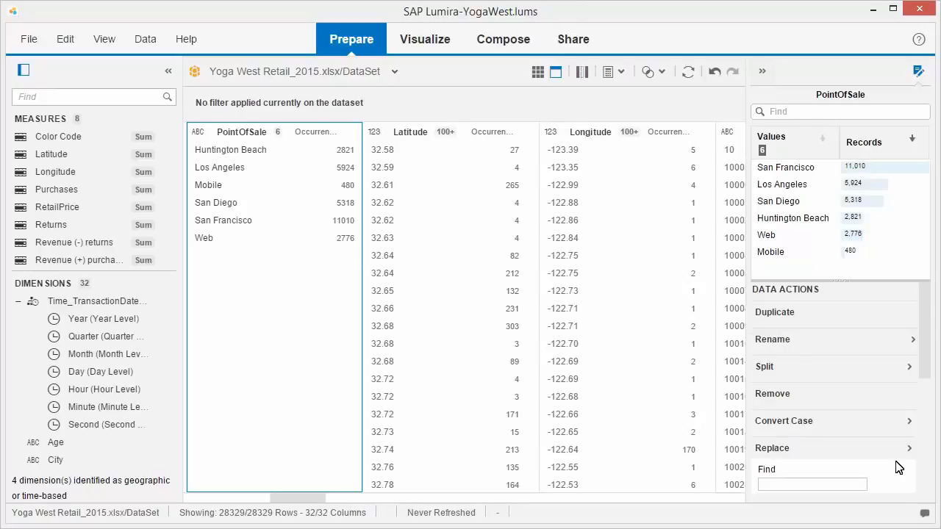
Step: Build a numeric point visualization with Purchases as its value
left_click(426, 44)
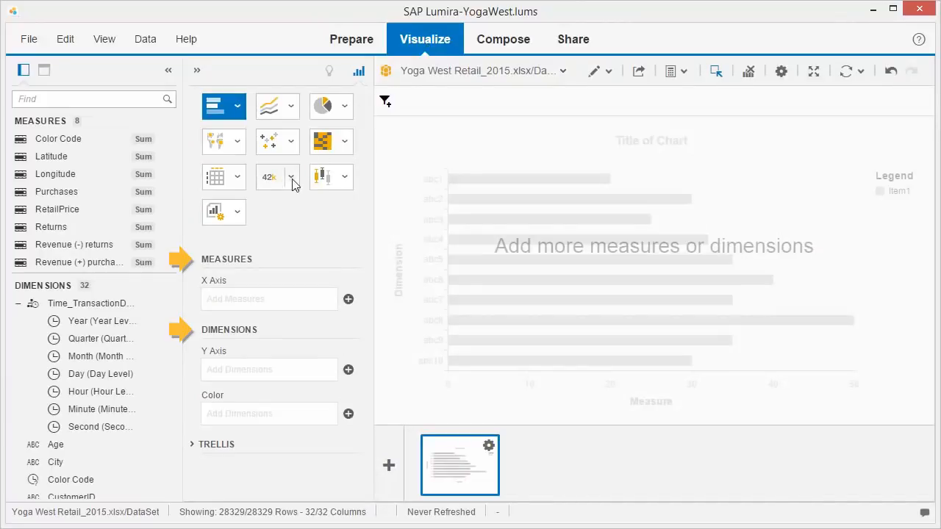
left_click(292, 183)
left_click(273, 242)
left_click(350, 302)
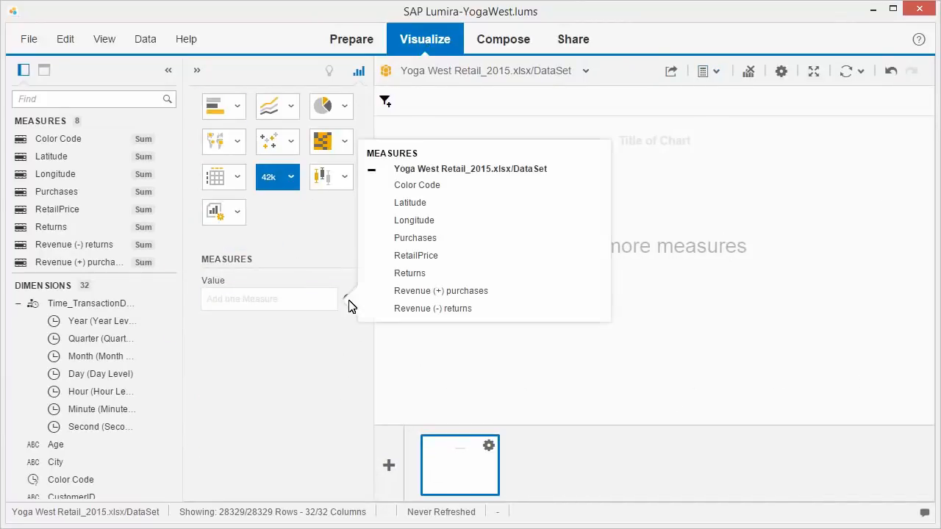
left_click(413, 241)
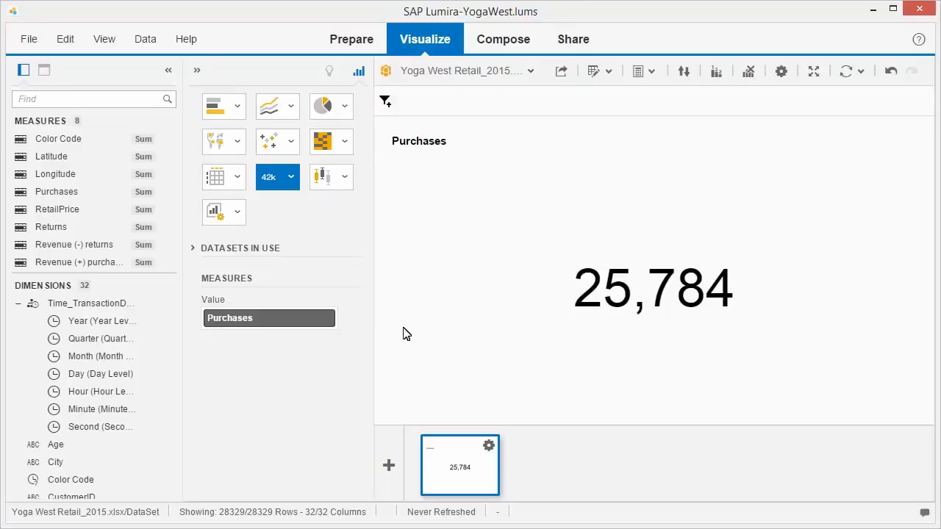
Step: Add a bar chart visualization of Purchases by PointOfSale, coloured by Age
left_click(389, 466)
left_click(349, 301)
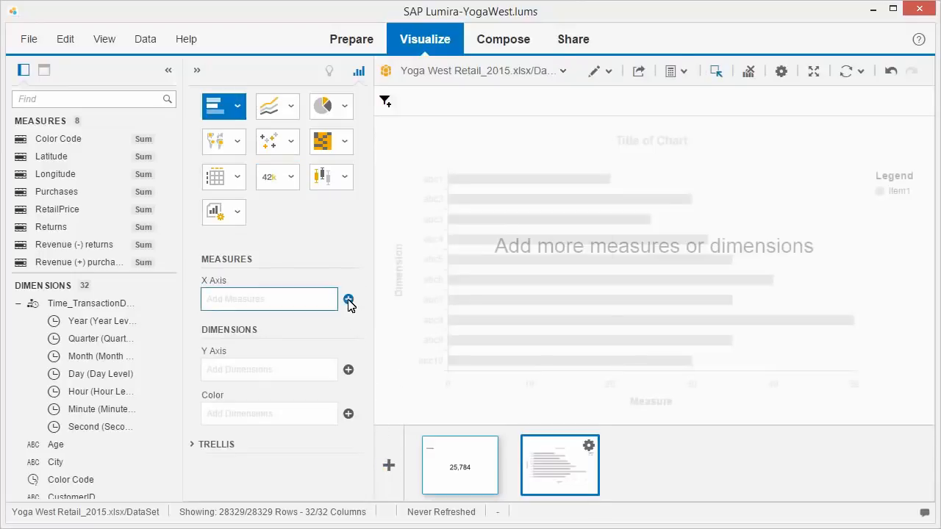
left_click(412, 241)
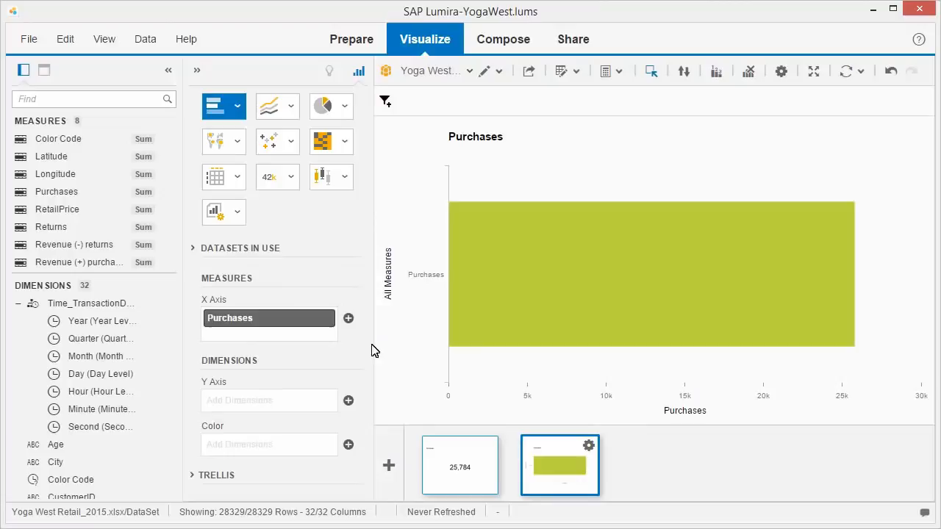
left_click(348, 401)
left_click(425, 214)
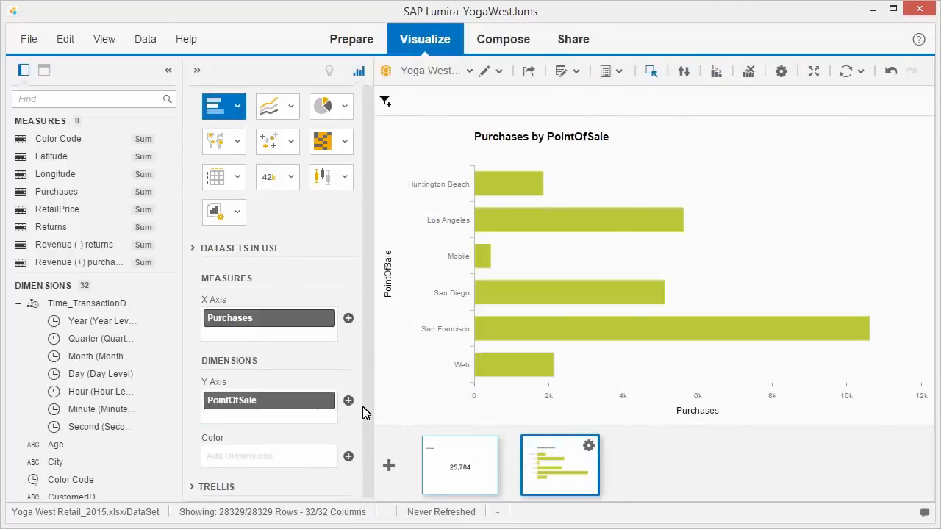
left_click(349, 457)
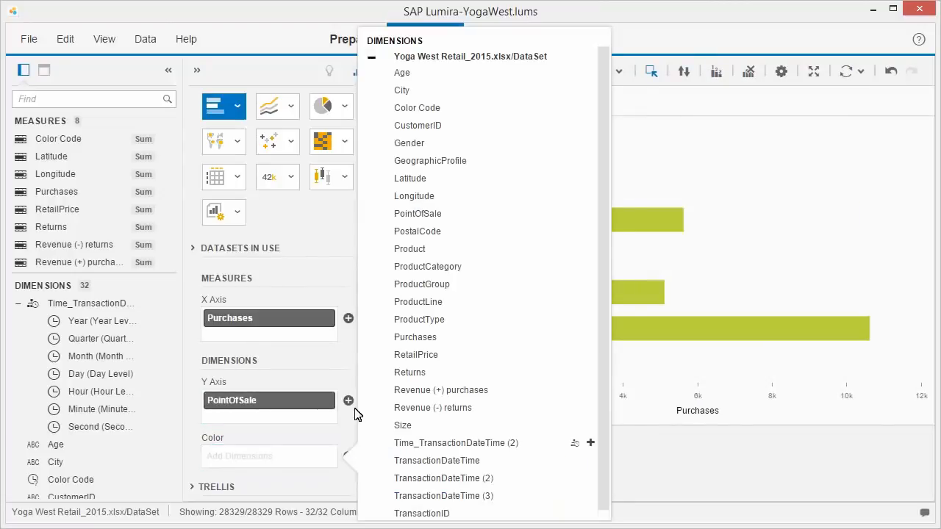
left_click(402, 73)
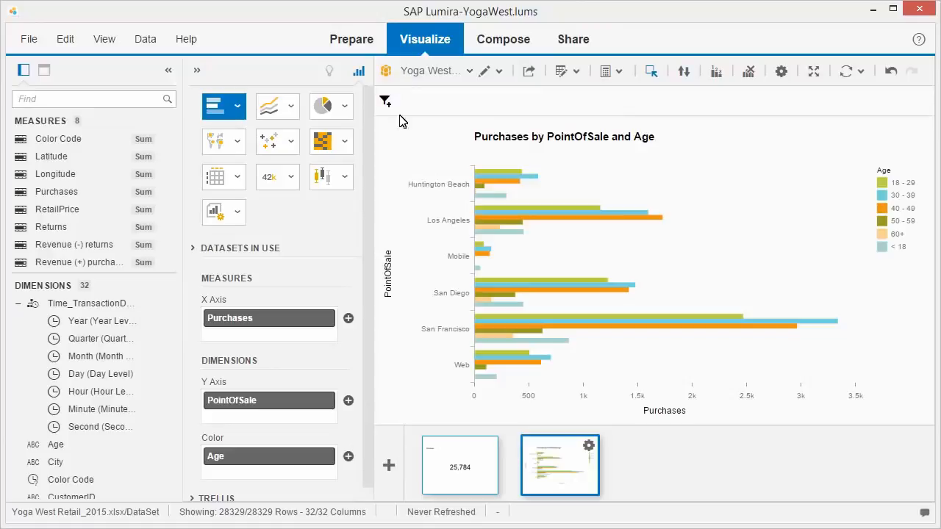
Step: Add a line chart visualization with a time axis and put Purchases on its Y axis
left_click(389, 466)
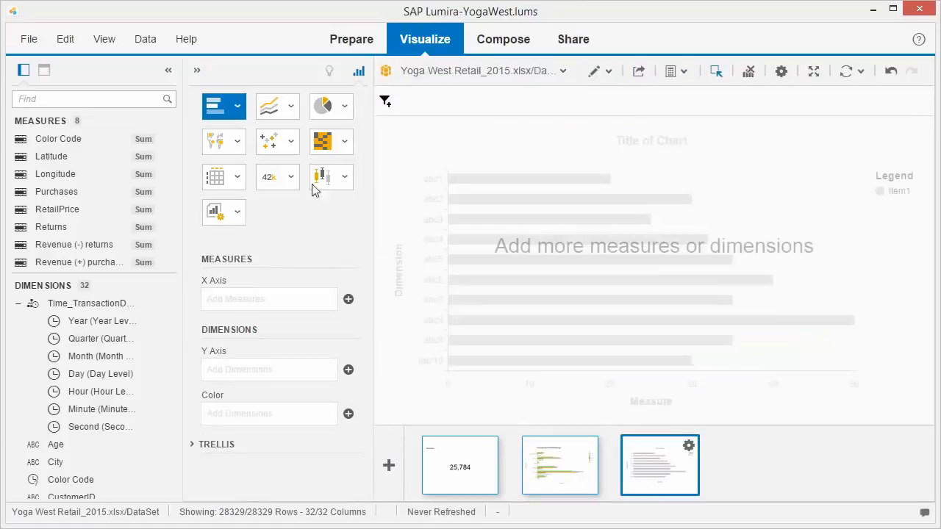
left_click(289, 106)
left_click(228, 191)
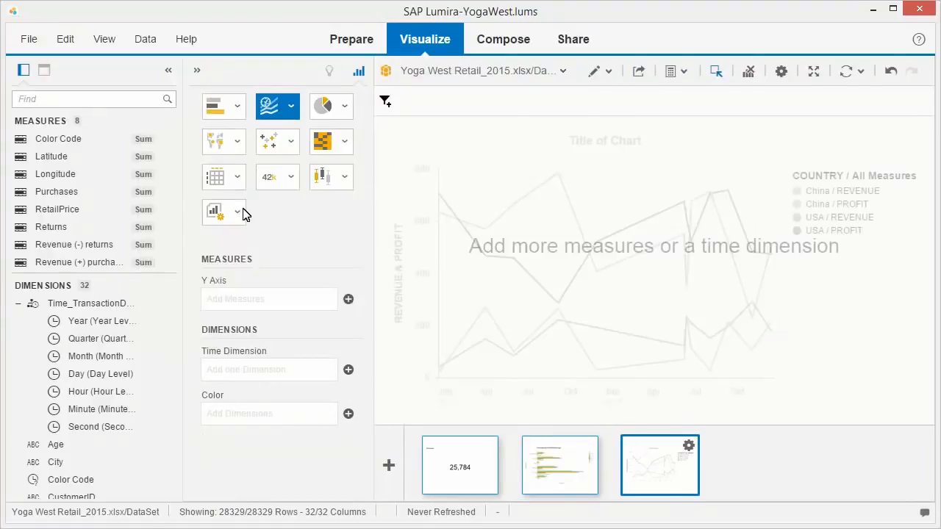
left_click(348, 299)
left_click(416, 245)
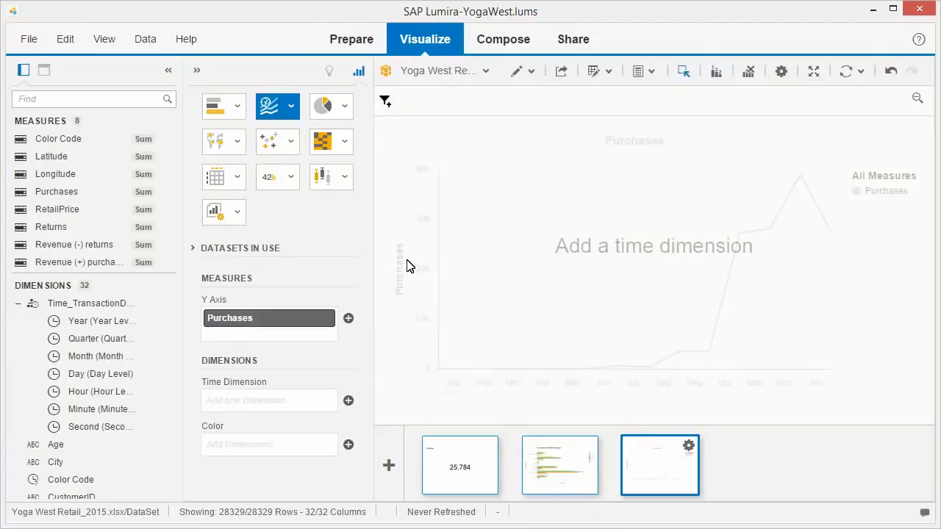
Step: Set the line chart's time dimension to the Month level of the time hierarchy and colour the lines by PointOfSale
left_click(348, 401)
left_click(452, 302)
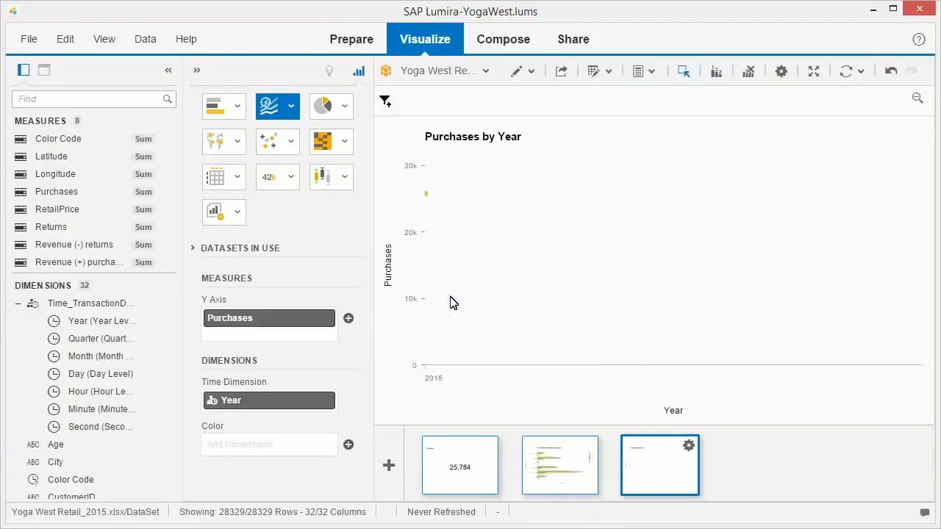
left_click(315, 406)
left_click(244, 297)
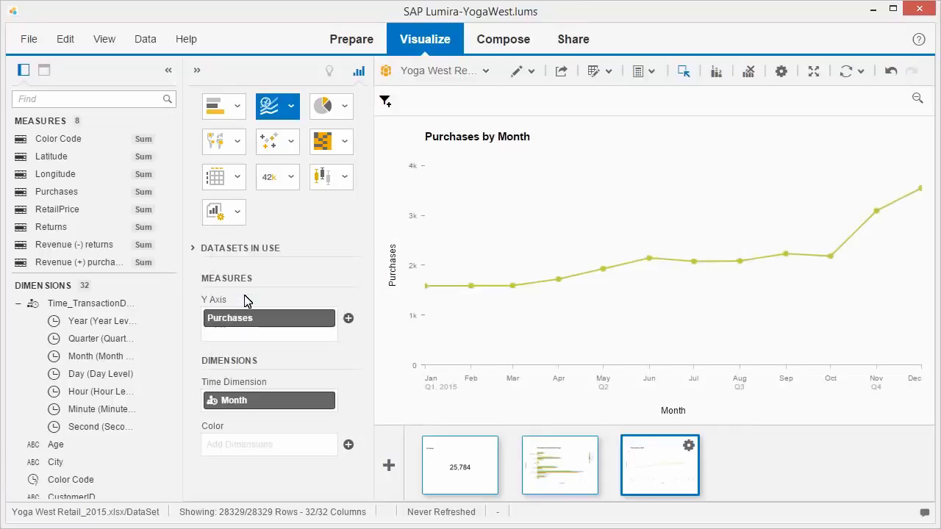
left_click(349, 445)
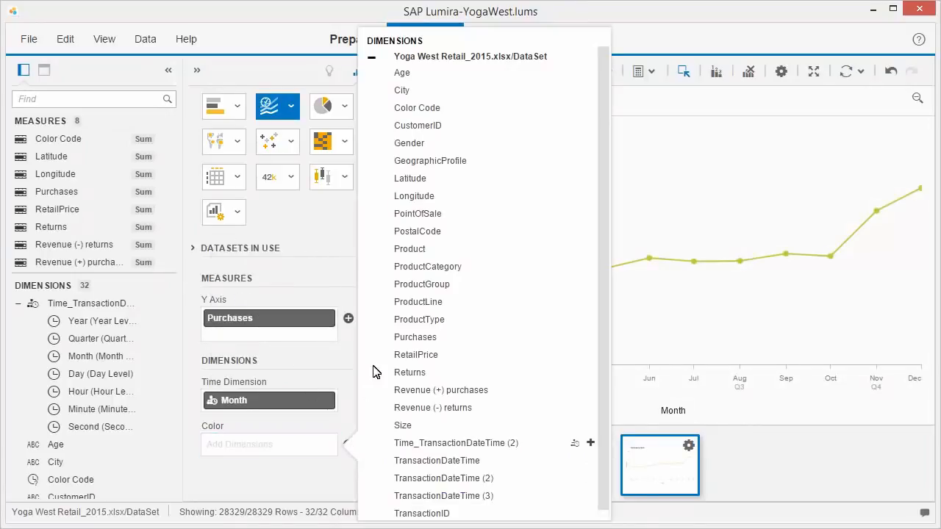
left_click(417, 214)
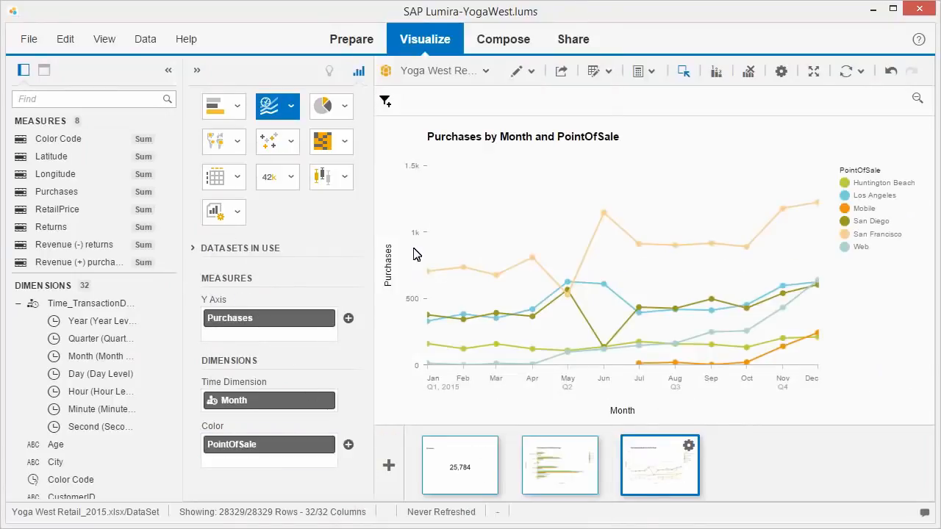
Step: Add a crosstab visualization with Purchases and Revenue (+) purchases as measures and City as its rows
left_click(389, 465)
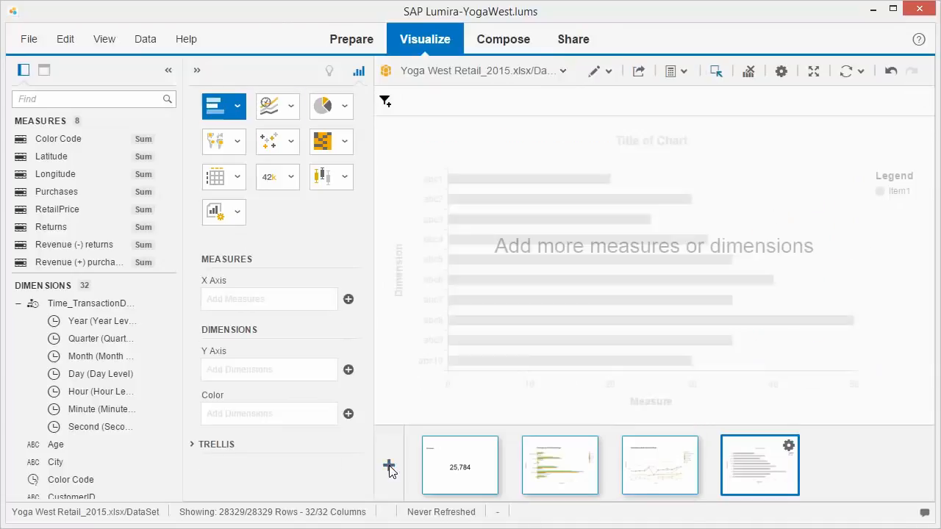
left_click(236, 177)
left_click(232, 245)
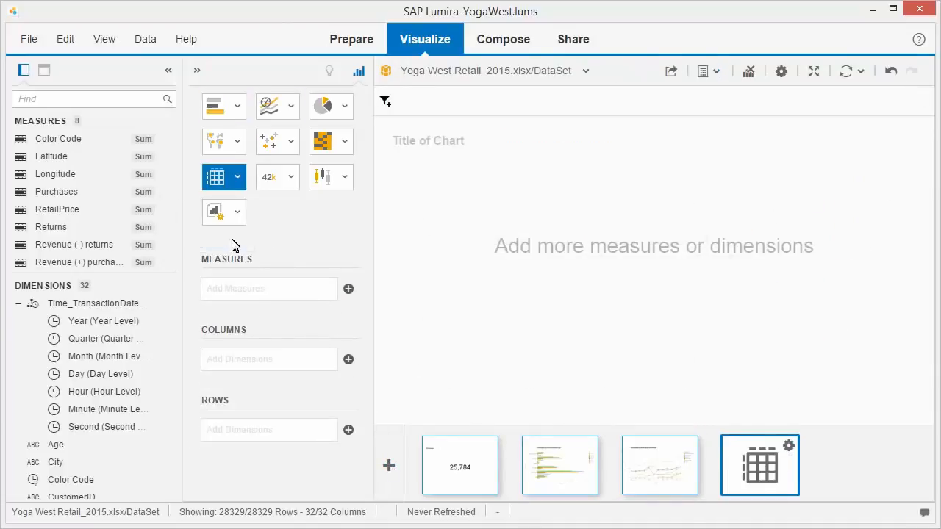
left_click(348, 288)
left_click(417, 228)
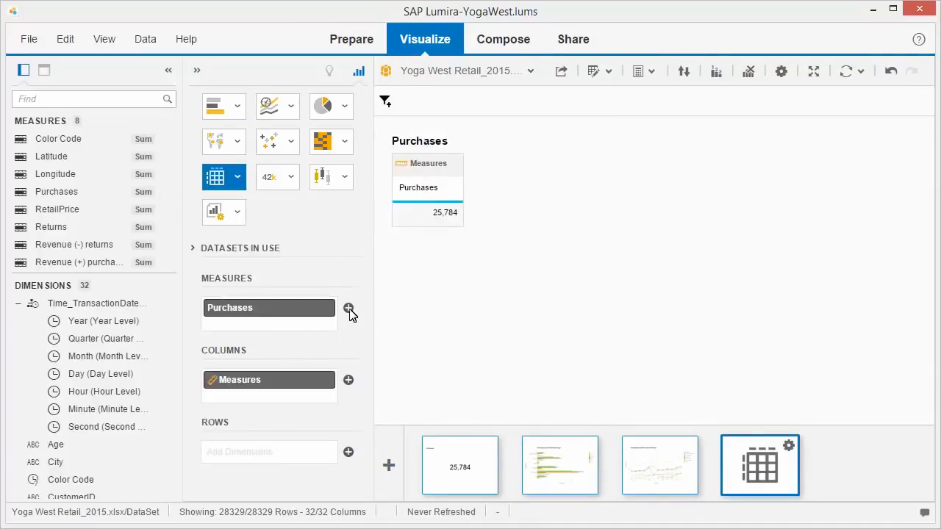
left_click(349, 308)
left_click(421, 296)
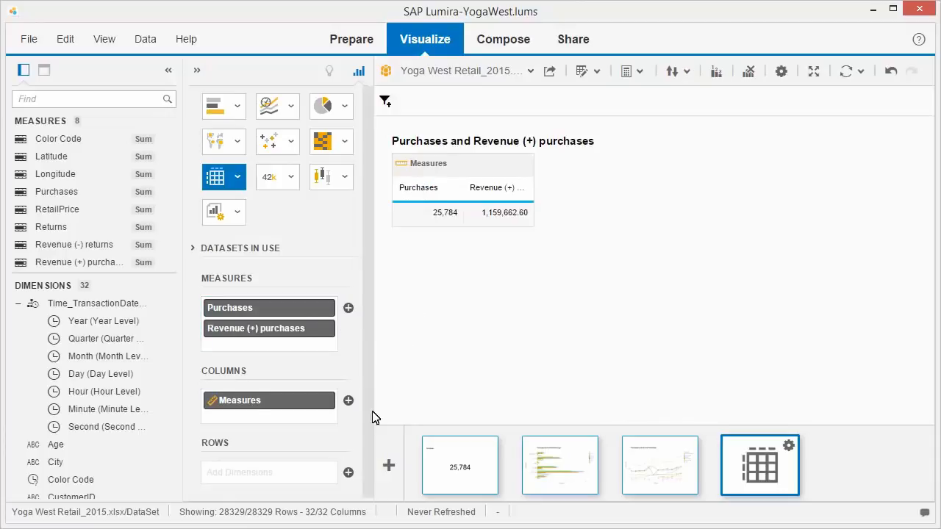
left_click(348, 473)
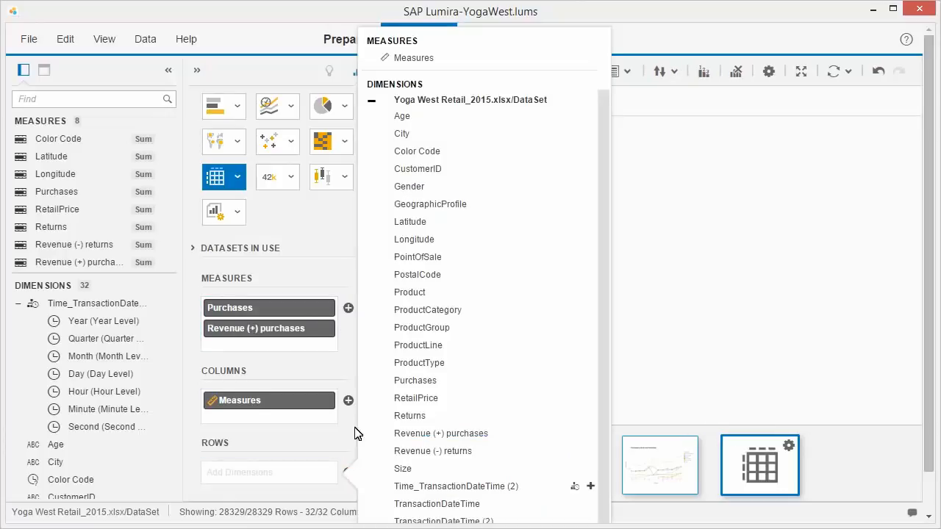
left_click(400, 139)
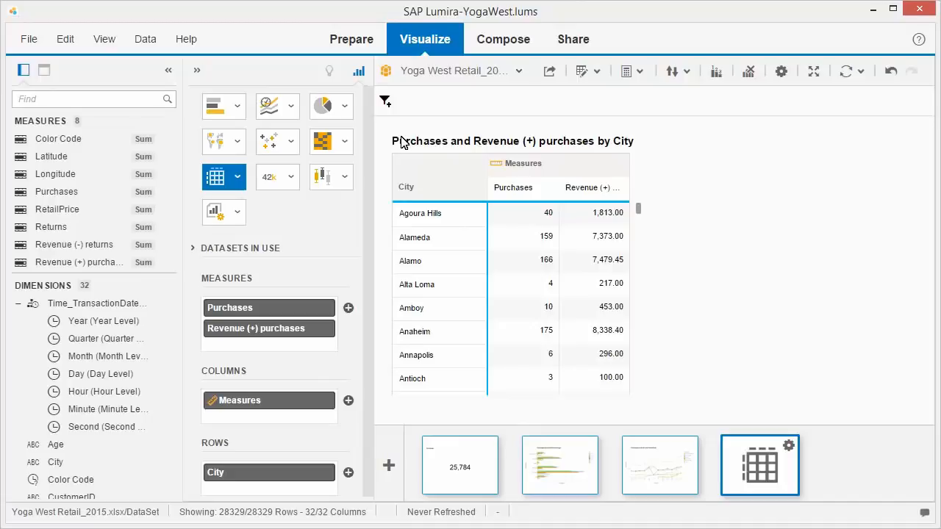
Step: Compose a new story named YogaWest using the Slide Show template
left_click(504, 40)
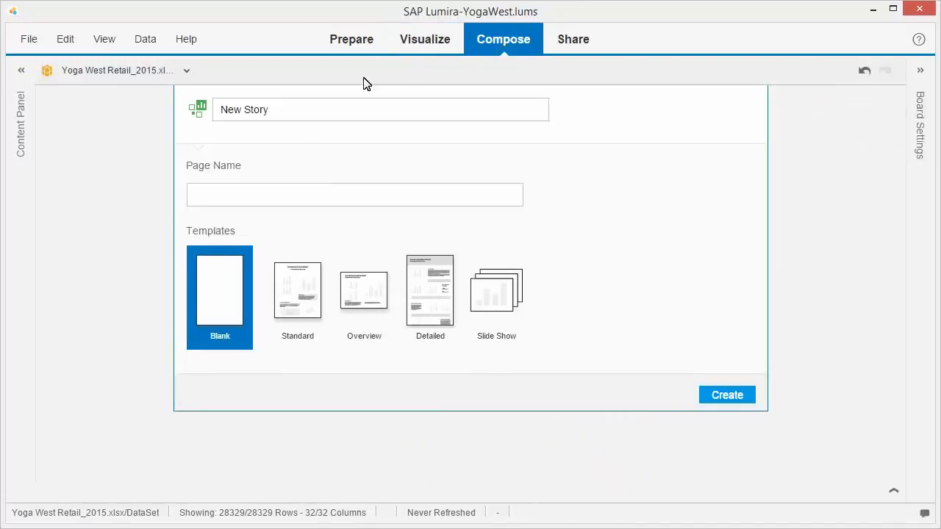
left_click(231, 118)
type("YogaWest")
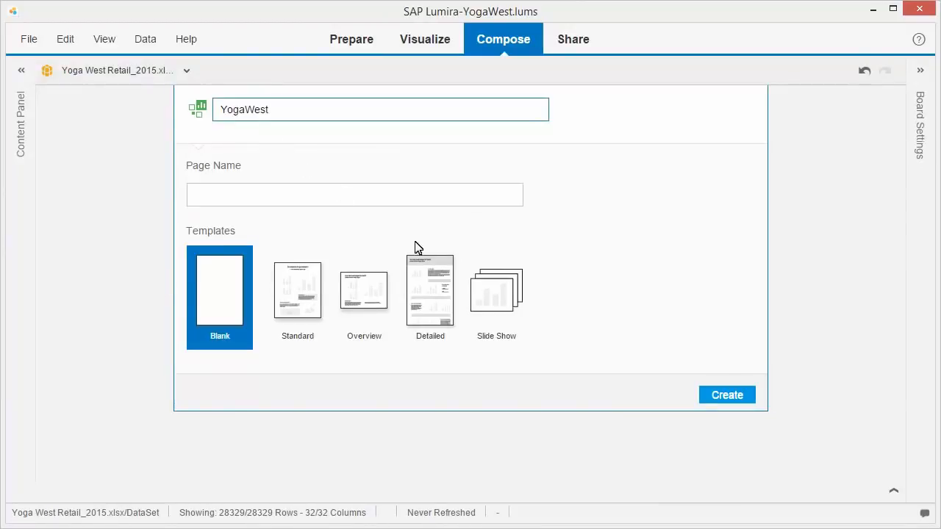
left_click(512, 309)
left_click(728, 397)
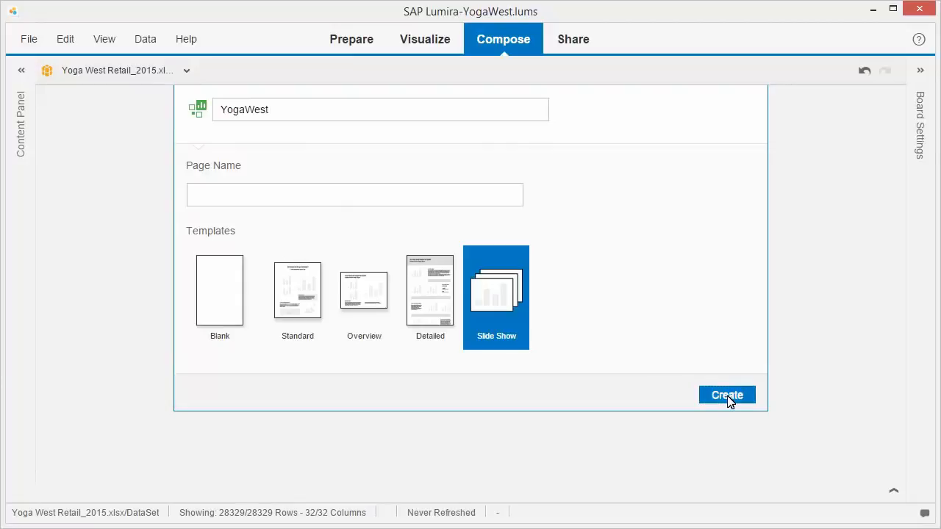
Step: On page 3 of the story, narrow the line chart from its left edge to free about a third of the page width
left_click(490, 494)
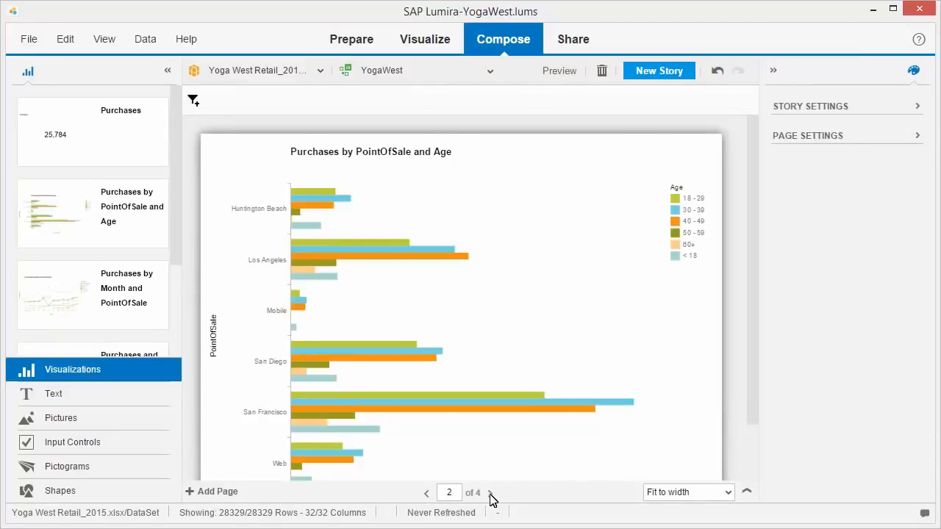
left_click(490, 494)
left_click(453, 425)
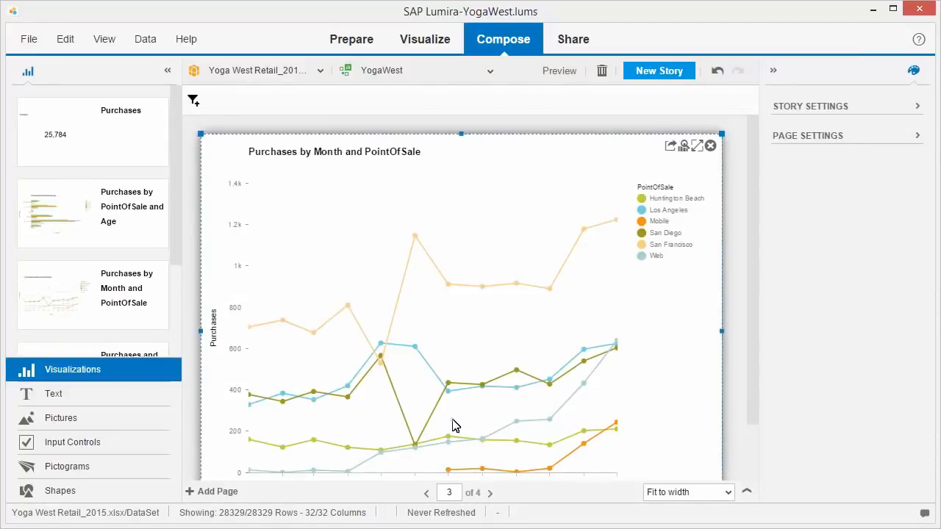
left_click_drag(203, 337, 368, 335)
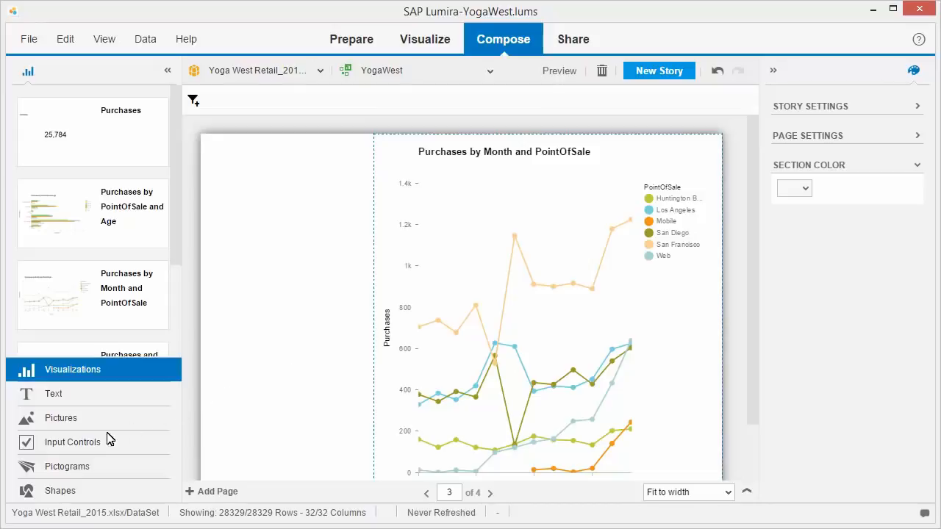
Step: Add a PointOfSale input control in the empty area beside the line chart and set its style to List-box
left_click(78, 446)
left_click_drag(51, 267, 271, 167)
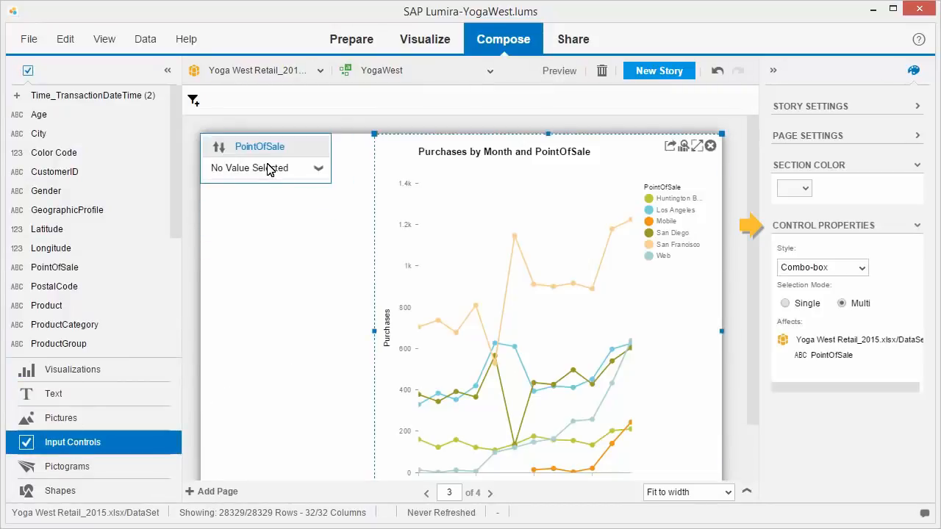
left_click(862, 270)
left_click(809, 308)
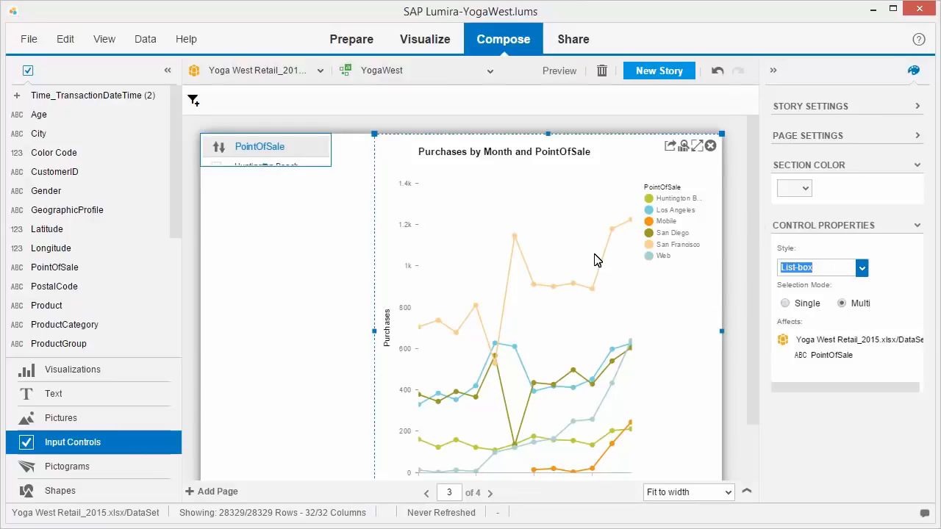
Step: Lengthen the PointOfSale list box to show all its values, and select Huntington Beach and San Diego in it
left_click_drag(266, 166, 255, 357)
left_click(217, 168)
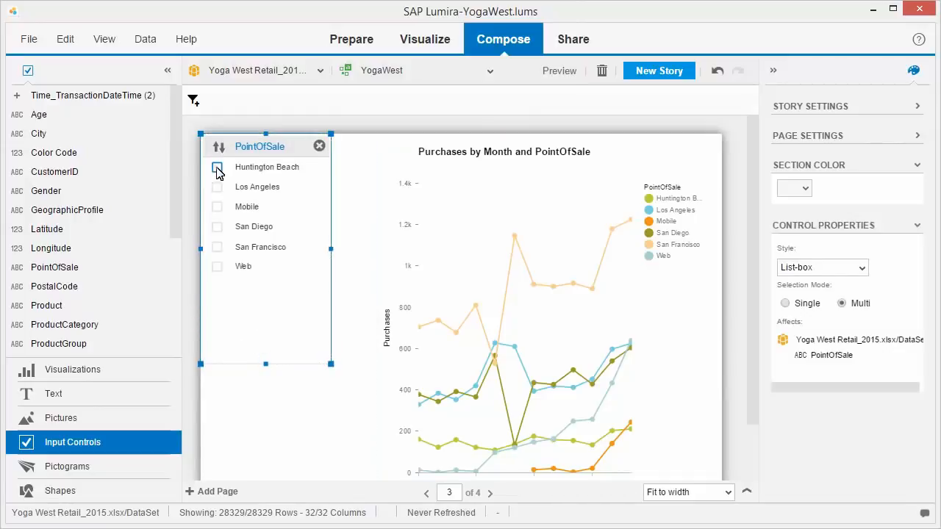
left_click(217, 227)
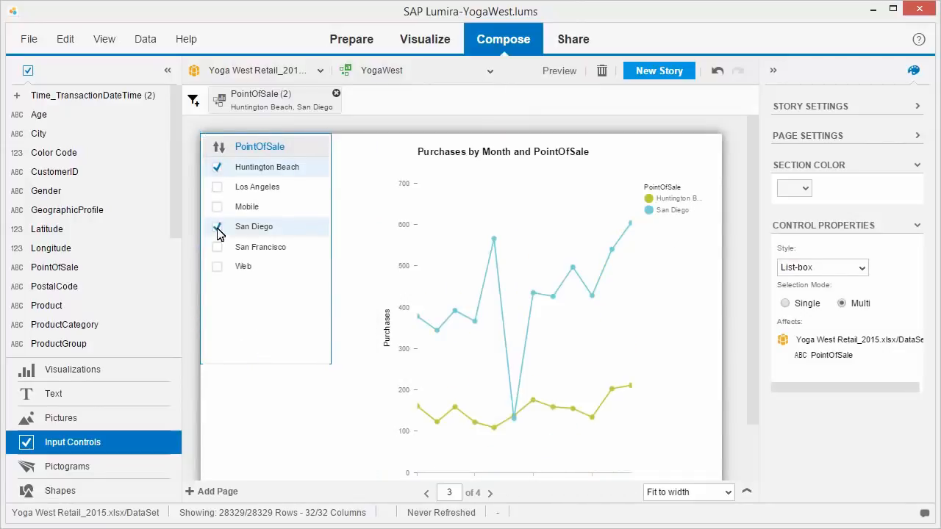
Step: Open the story's line chart for exploration and drill down from Huntington Beach's May 2015 point to the Day level
left_click(566, 302)
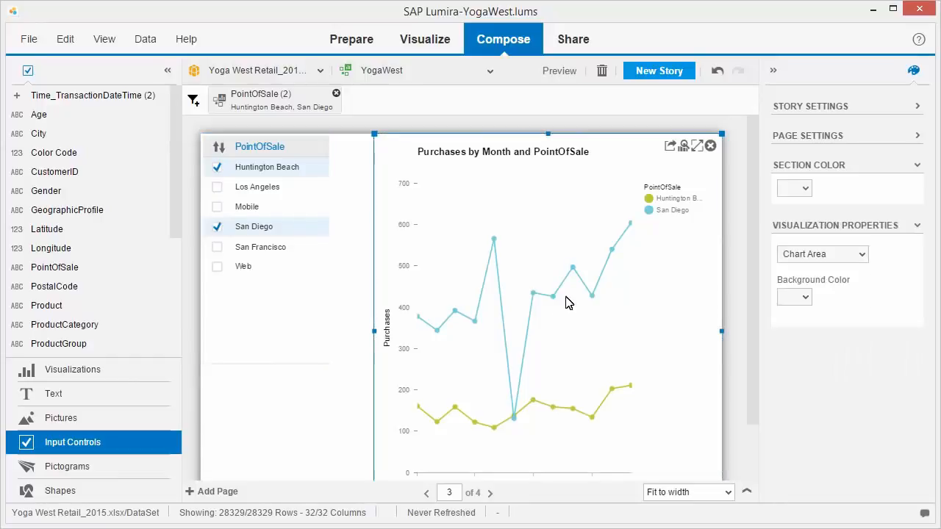
left_click(683, 147)
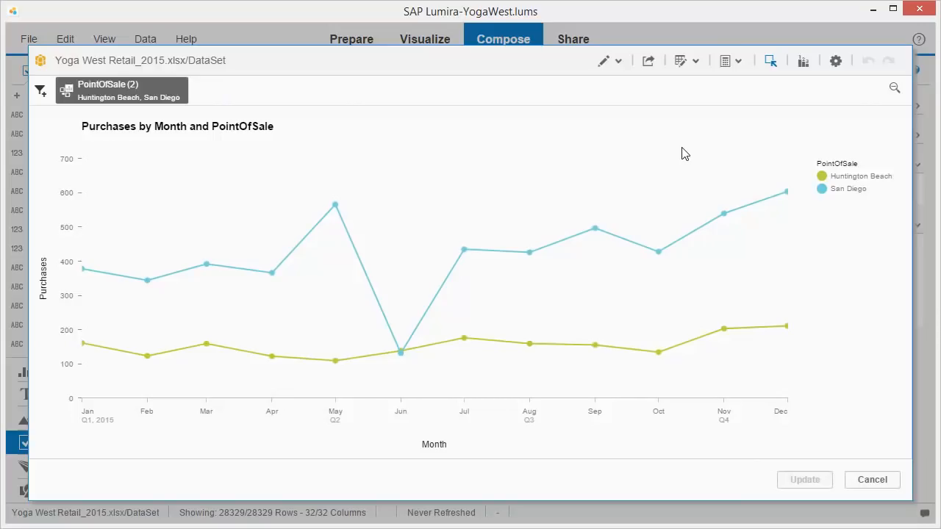
left_click(336, 361)
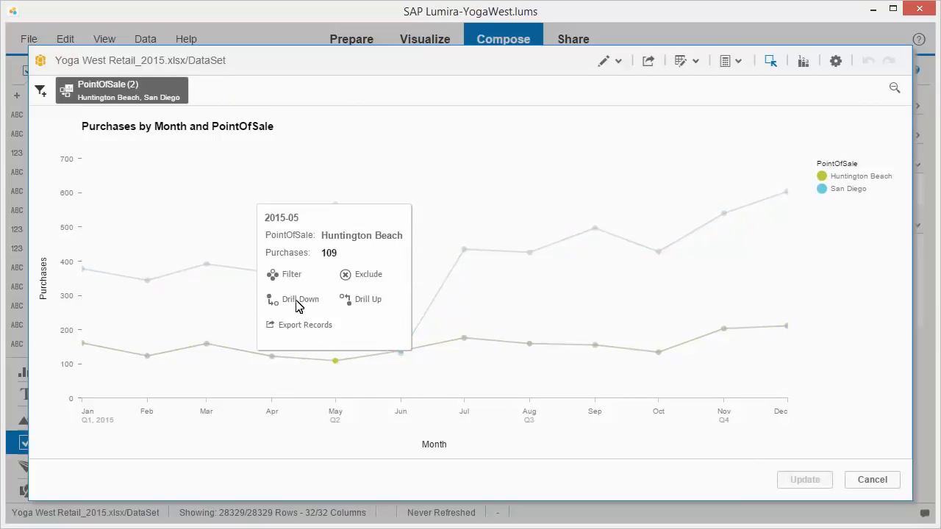
left_click(298, 302)
Step: Filter the explored chart to Gender F and update the story page with the result
left_click(40, 91)
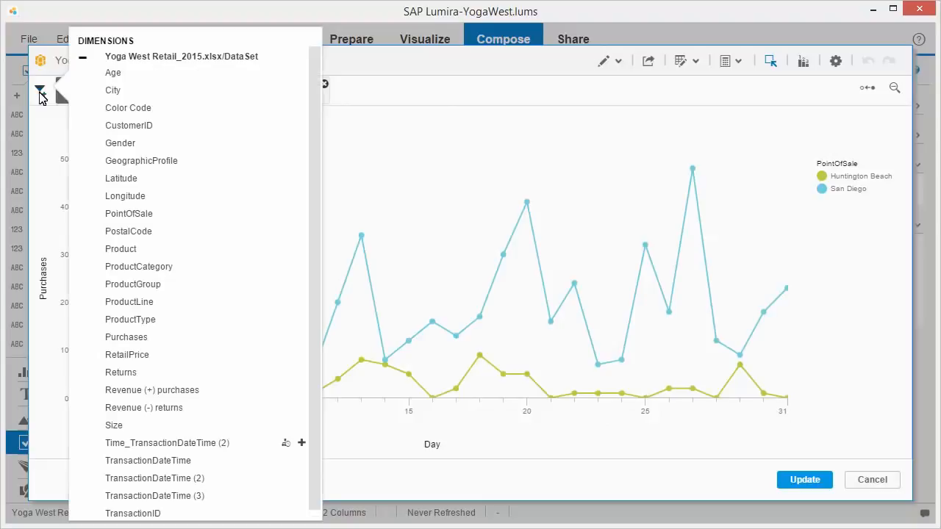
left_click(185, 151)
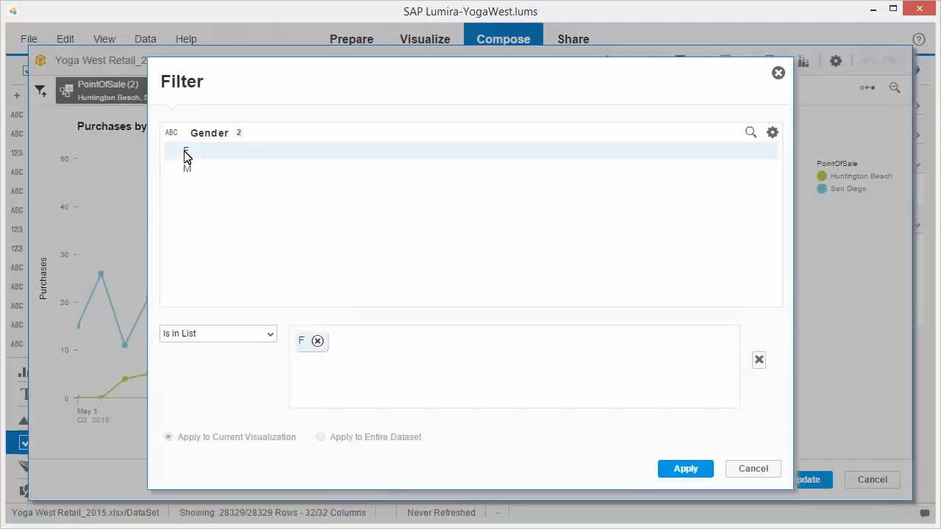
left_click(685, 471)
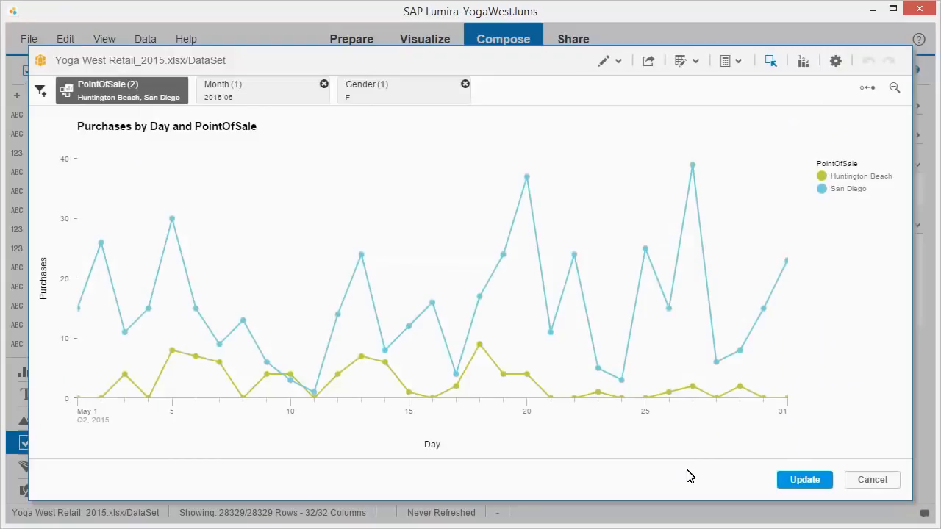
left_click(807, 482)
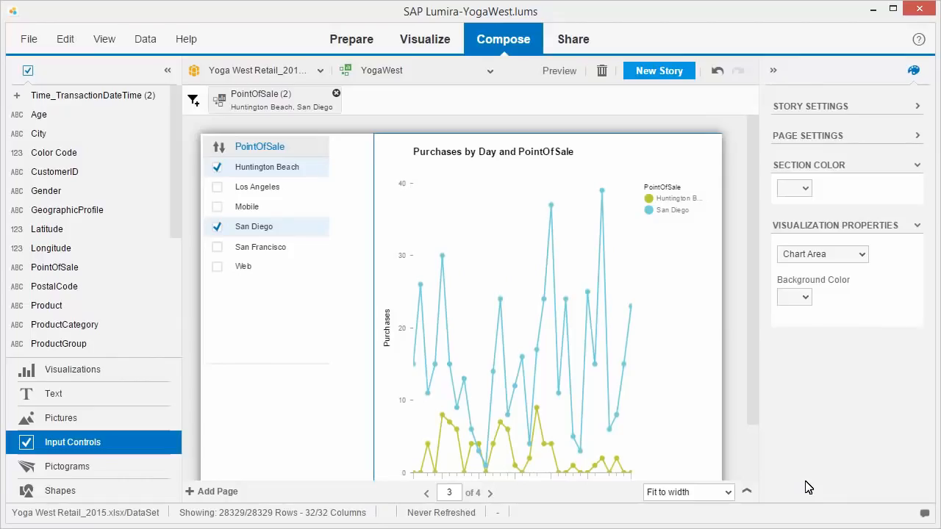